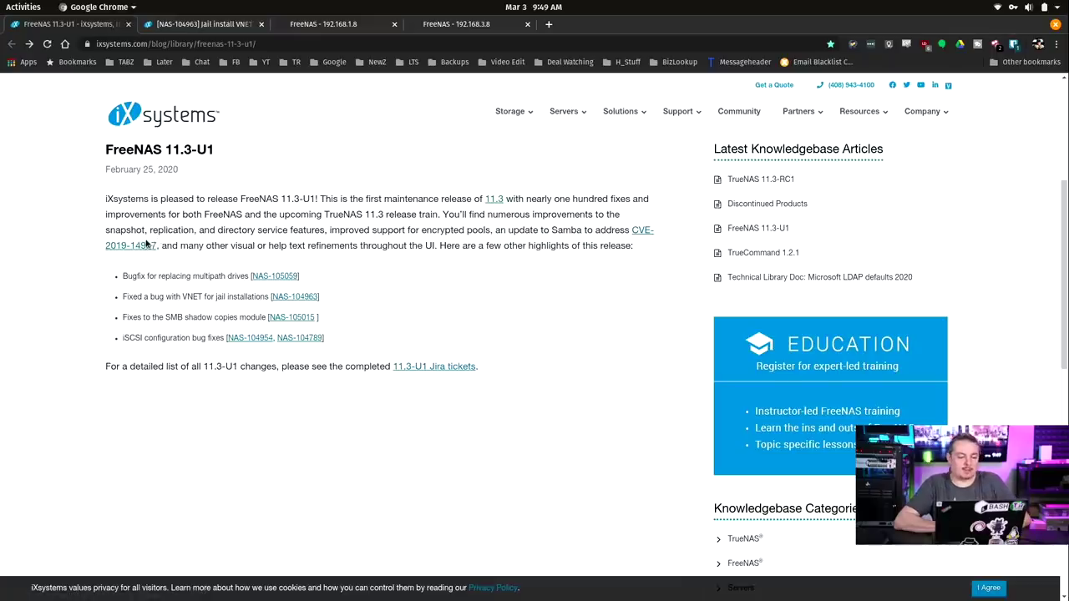
Step: From the FreeNAS 11.3-U1 release notes, open the Samba CVE-2019-14907 link in a new tab
{"action": "middle_click", "coordinate": [144, 246]}
Step: Read through the Samba CVE-2019-14907 advisory about crashes after a failed character conversion
{"action": "left_click", "coordinate": [197, 27]}
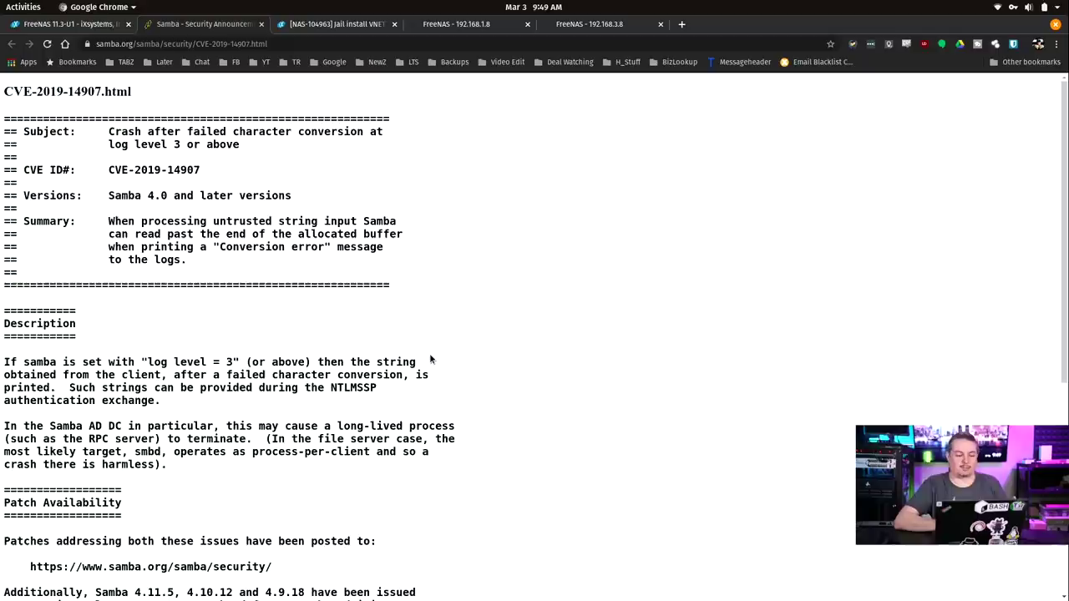
{"action": "scroll", "coordinate": [430, 360], "scroll_direction": "down", "scroll_amount": 1}
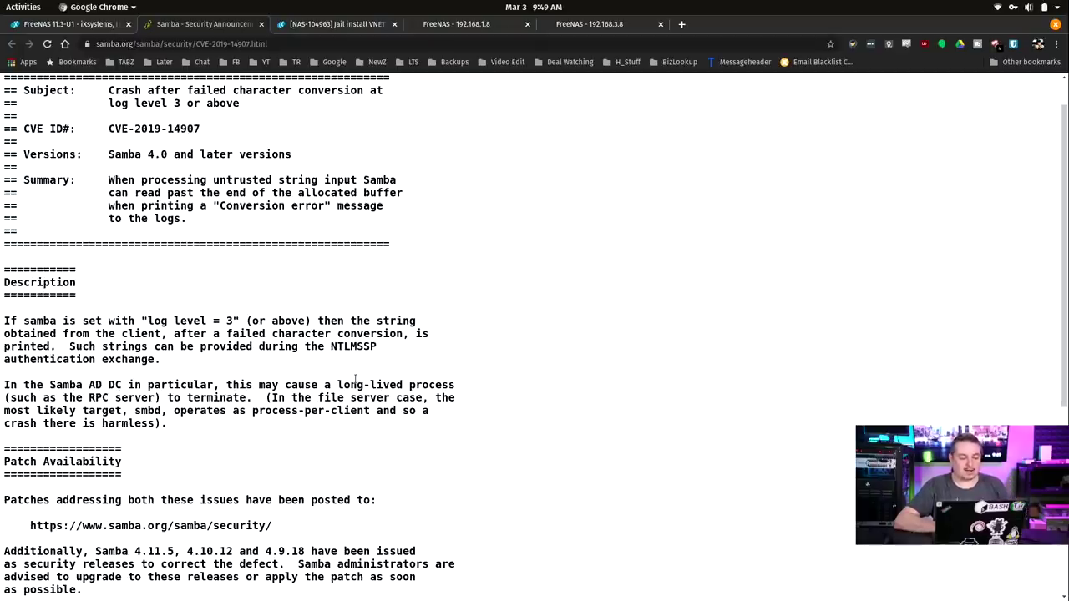
{"action": "scroll", "coordinate": [455, 350], "scroll_direction": "down", "scroll_amount": 2}
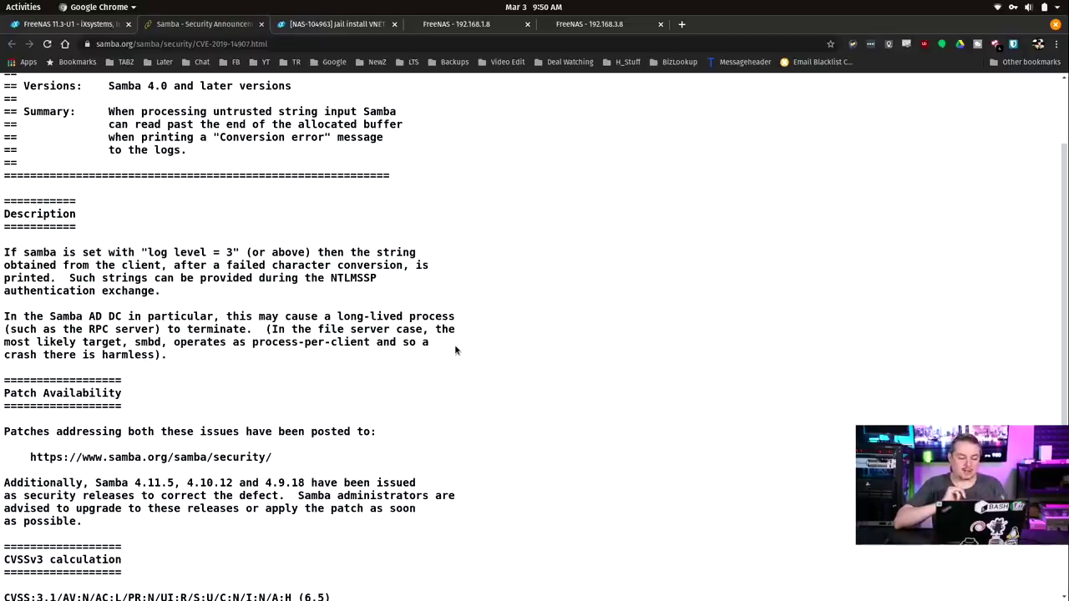
{"action": "scroll", "coordinate": [455, 350], "scroll_direction": "down", "scroll_amount": 5}
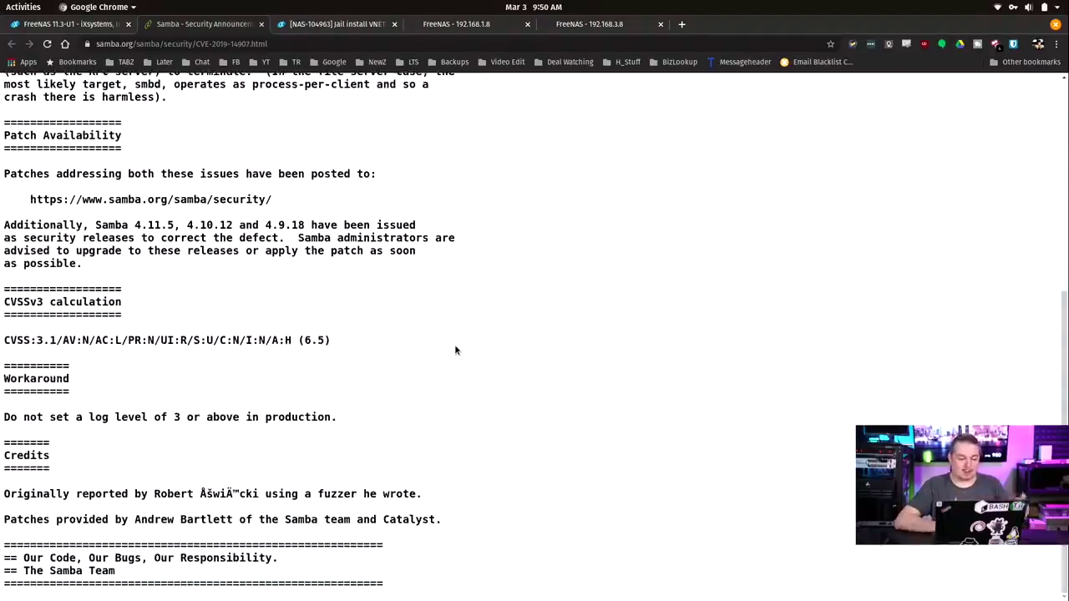
{"action": "scroll", "coordinate": [325, 441], "scroll_direction": "up", "scroll_amount": 7}
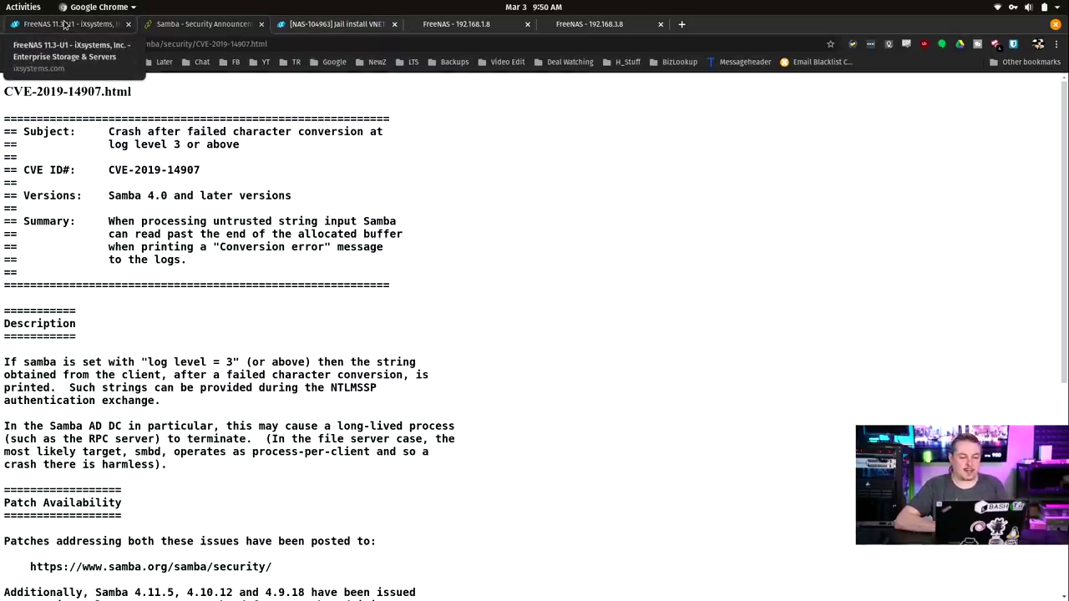
Step: Open and read Jira issue NAS-104874, 'Pool won't unlock with just a recovery key'
{"action": "left_click", "coordinate": [330, 23]}
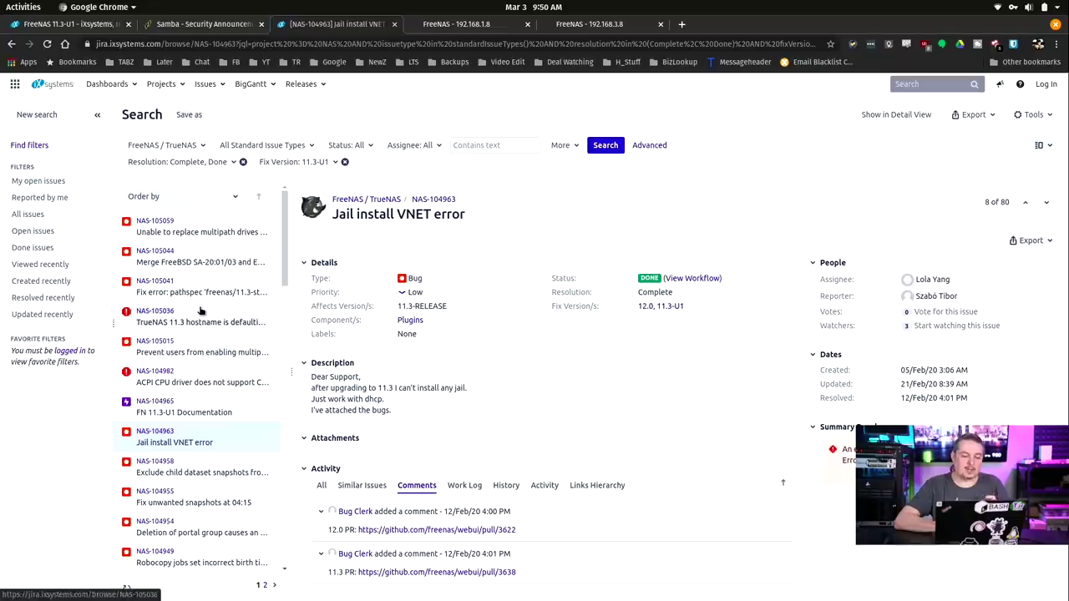
{"action": "scroll", "coordinate": [200, 312], "scroll_direction": "down", "scroll_amount": 8}
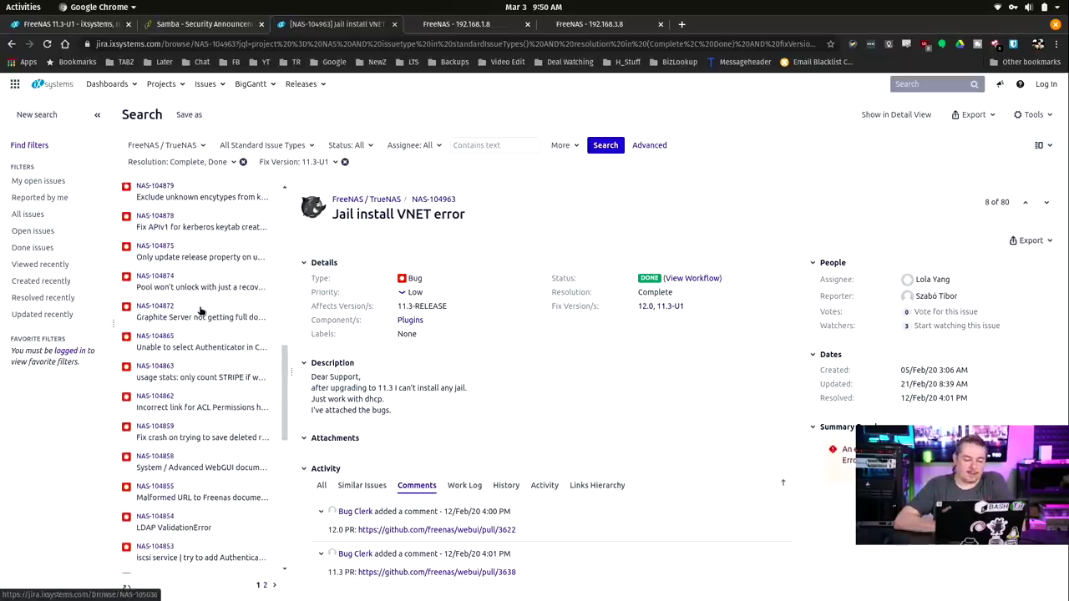
{"action": "left_click", "coordinate": [219, 284]}
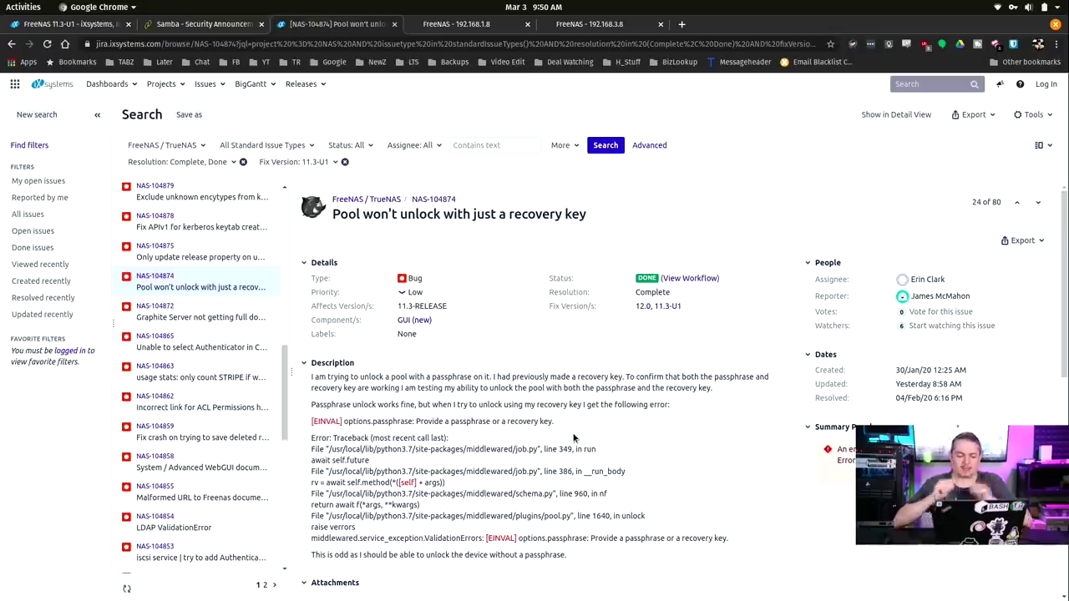
{"action": "scroll", "coordinate": [574, 437], "scroll_direction": "down", "scroll_amount": 5}
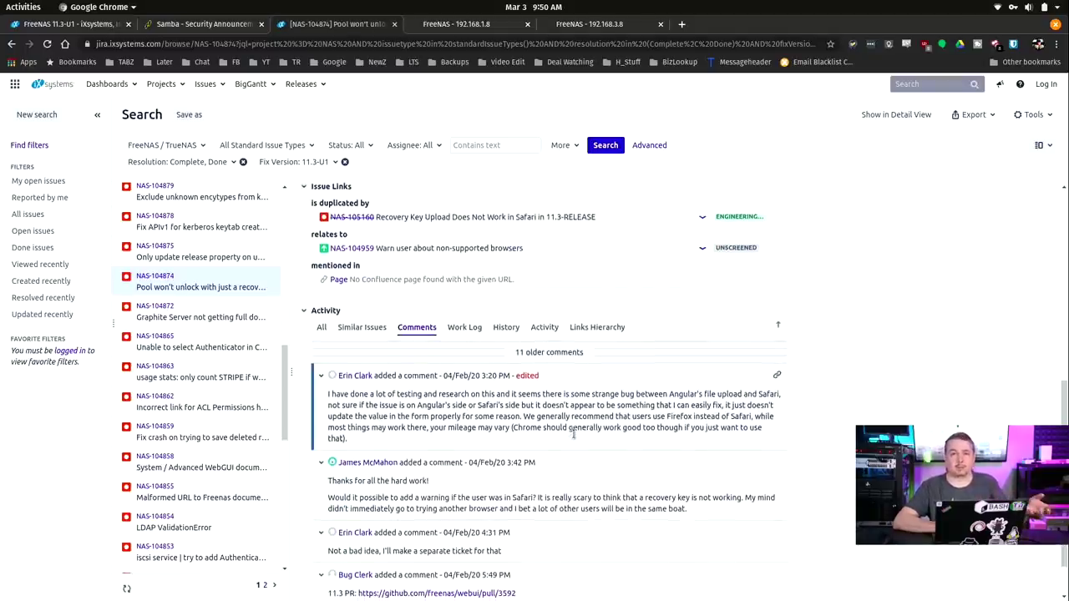
{"action": "scroll", "coordinate": [574, 435], "scroll_direction": "up", "scroll_amount": 8}
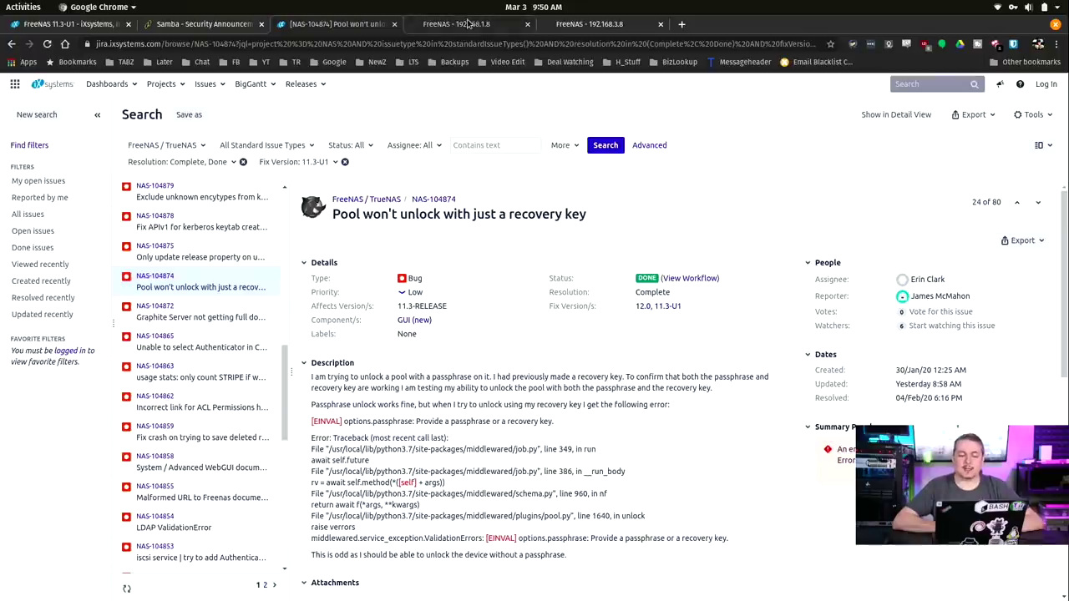
Step: Check the 192.168.3.8 jails list, all on 11.3-RELEASE-p6, then view the 192.168.1.8 system
{"action": "left_click", "coordinate": [590, 25]}
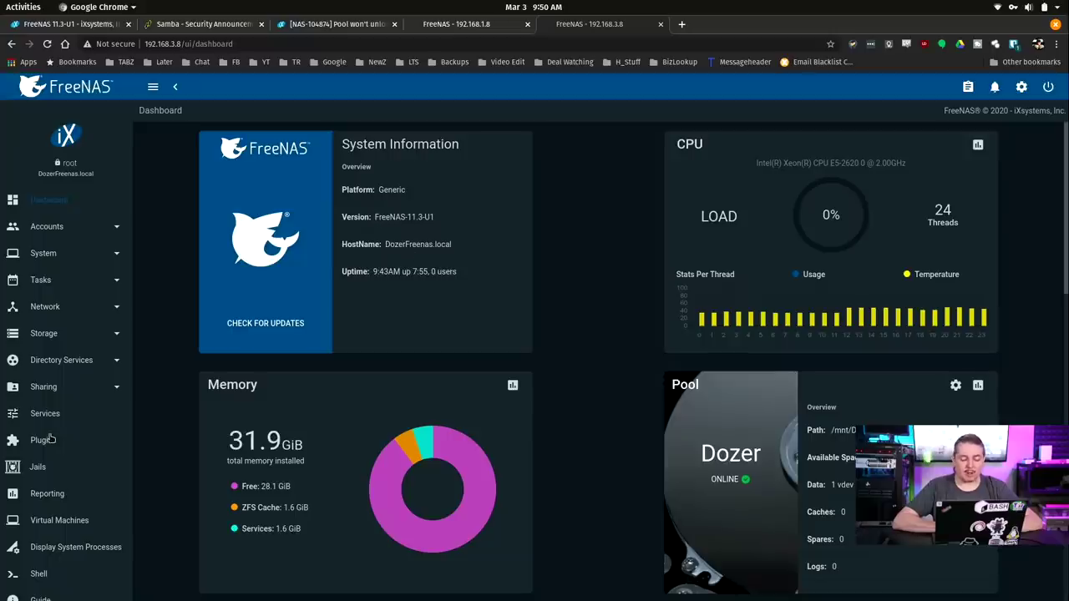
{"action": "left_click", "coordinate": [47, 471]}
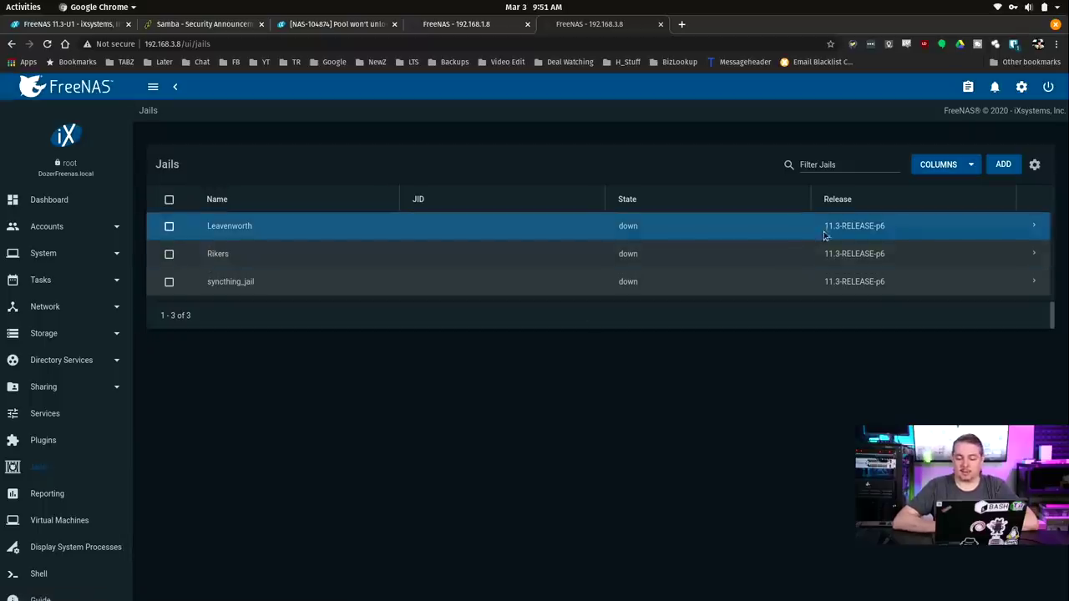
{"action": "left_click", "coordinate": [488, 25]}
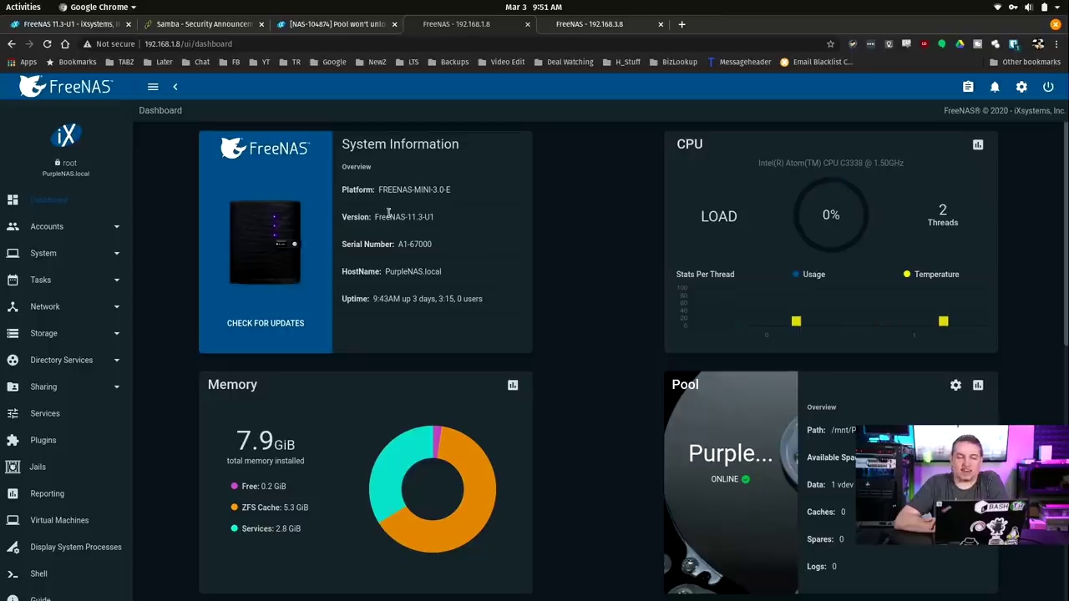
Step: List the 192.168.1.8 jails: alcatraz on 11.3-RELEASE-p6, three others on 11.2-RELEASE-p15
{"action": "left_click", "coordinate": [41, 469]}
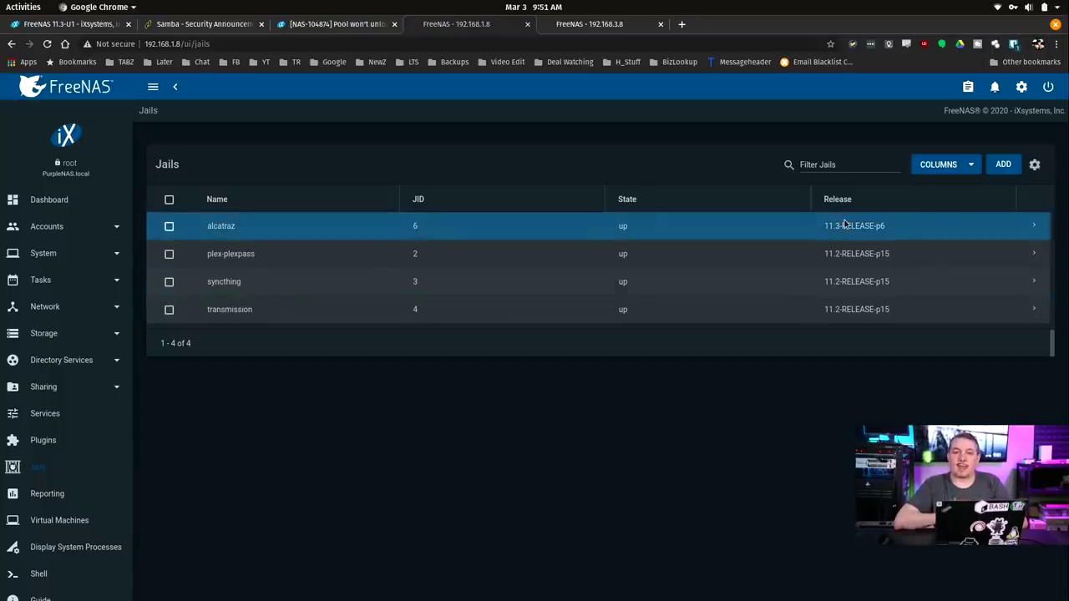
{"action": "key", "text": "alt+Tab"}
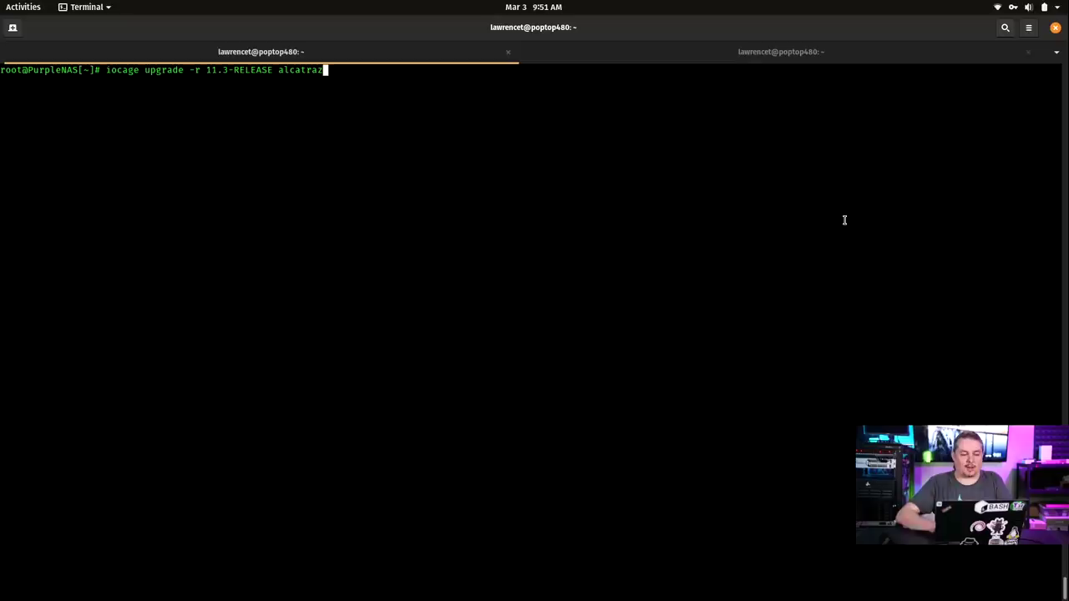
Step: Edit, then abandon, the pending 'iocage upgrade -r 11.3-RELEASE alcatraz' command line
{"action": "key", "text": "ctrl+Left"}
{"action": "key", "text": "ctrl+Left"}
{"action": "key", "text": "ctrl+Left"}
{"action": "key", "text": "BackSpace"}
{"action": "key", "text": "BackSpace"}
{"action": "key", "text": "BackSpace"}
{"action": "key", "text": "BackSpace"}
{"action": "key", "text": "BackSpace"}
{"action": "key", "text": "BackSpace"}
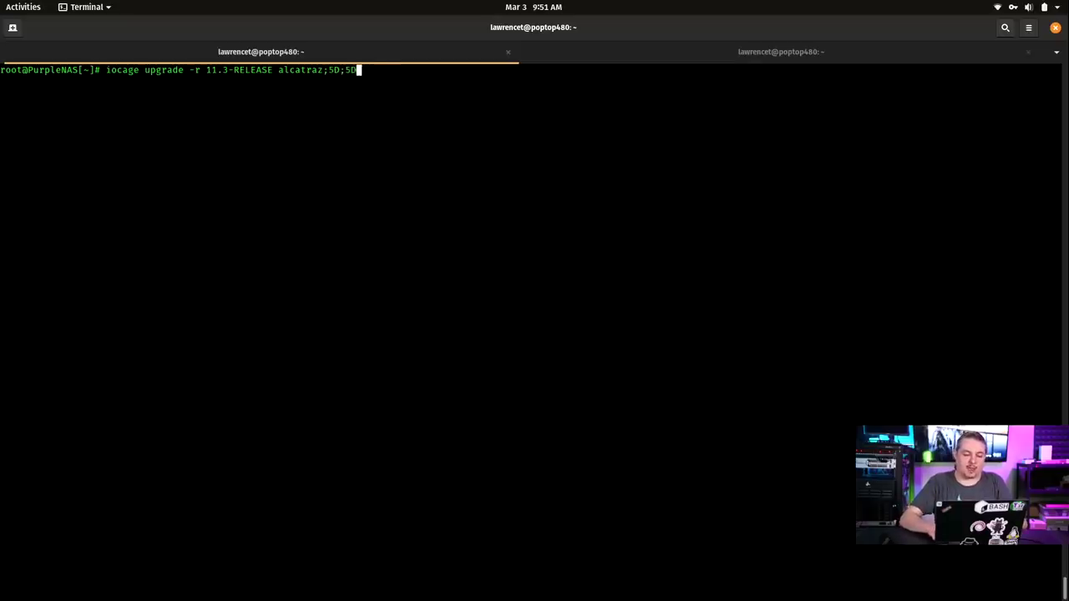
{"action": "key", "text": "BackSpace"}
{"action": "key", "text": "BackSpace"}
{"action": "key", "text": "BackSpace"}
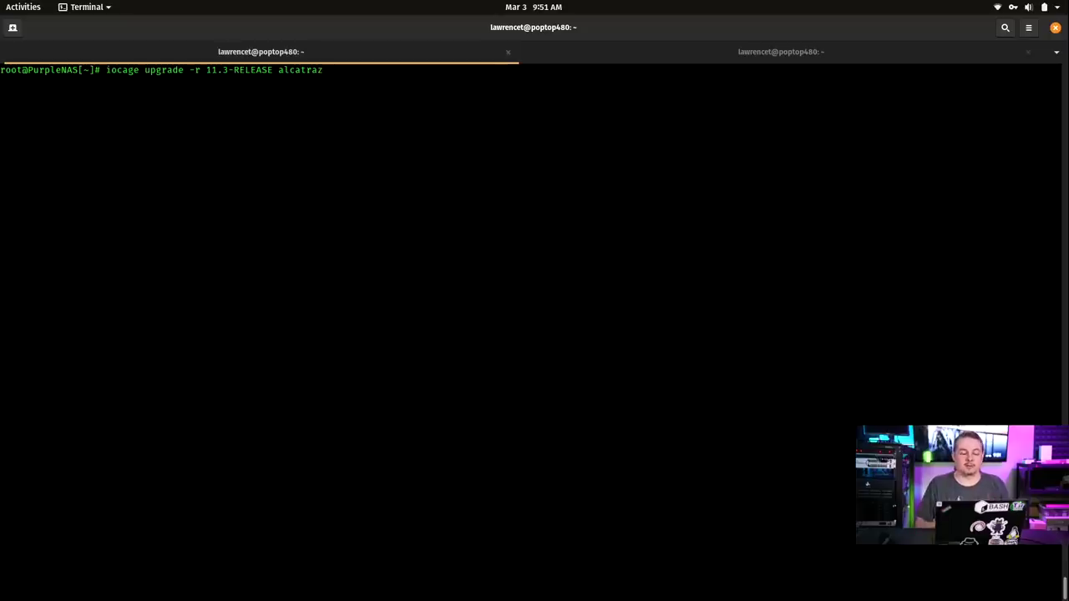
{"action": "key", "text": "ctrl+c"}
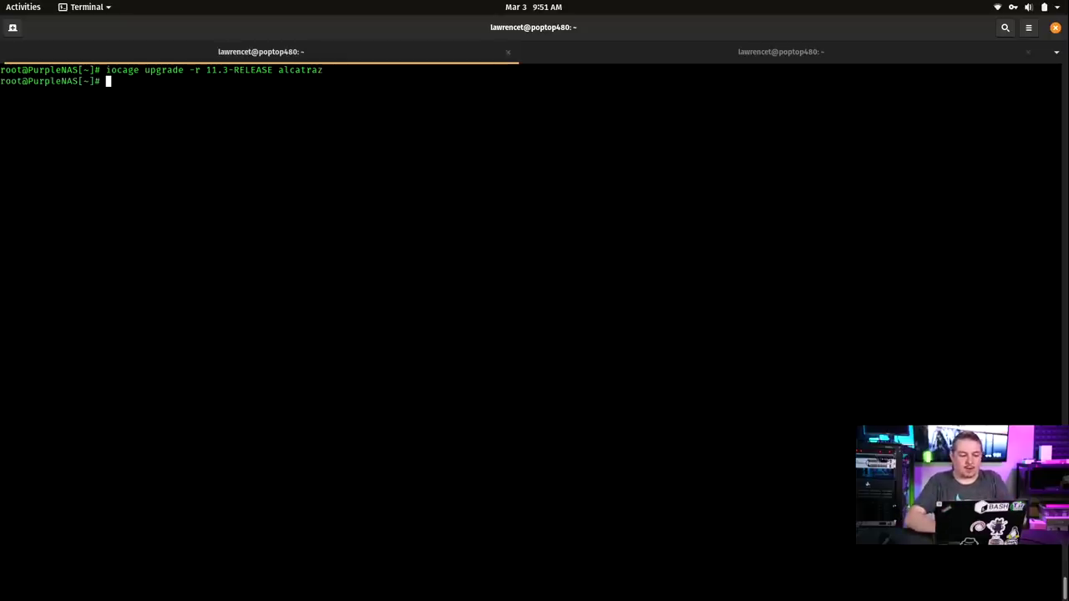
Step: Run 'iocage fetch' to list available releases 11.2 through 12.1, then abort the prompt
{"action": "type", "text": "io"}
{"action": "key", "text": "Tab"}
{"action": "type", "text": "c"}
{"action": "key", "text": "Tab"}
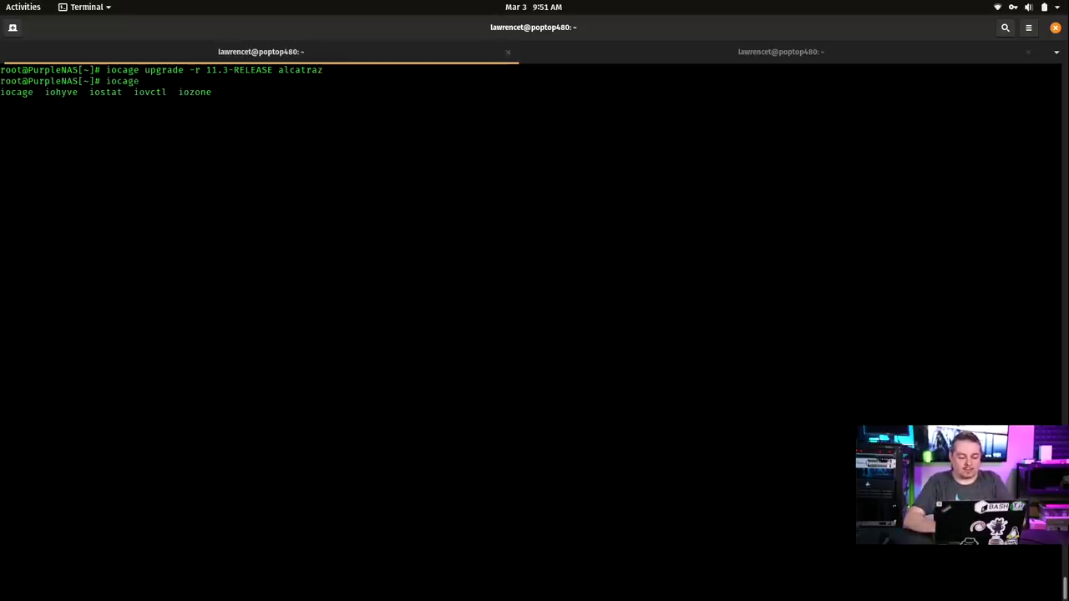
{"action": "type", "text": "feth"}
{"action": "key", "text": "BackSpace"}
{"action": "type", "text": "ch"}
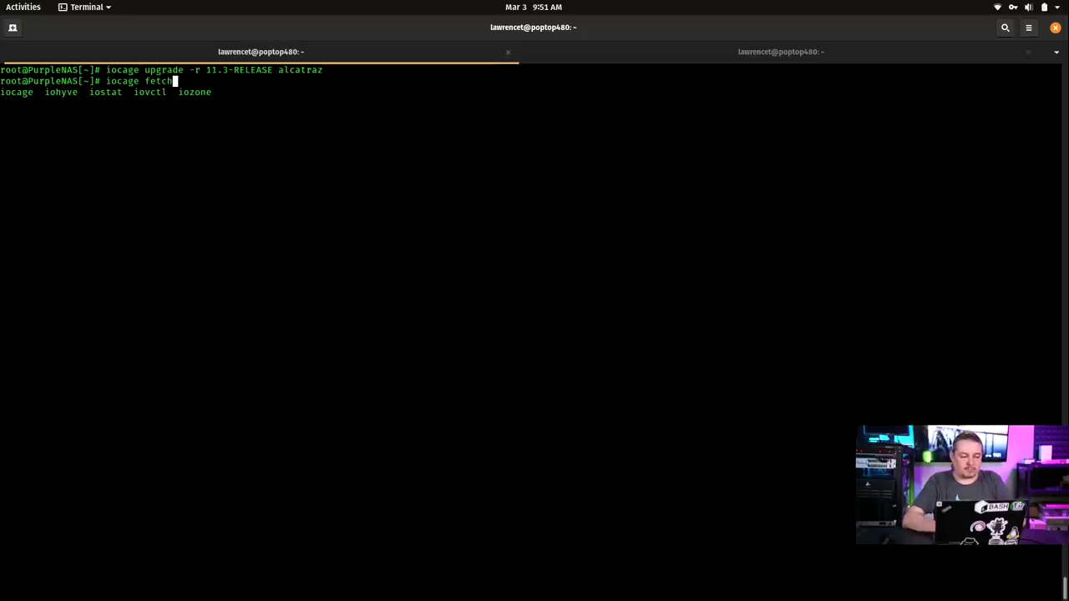
{"action": "key", "text": "Return"}
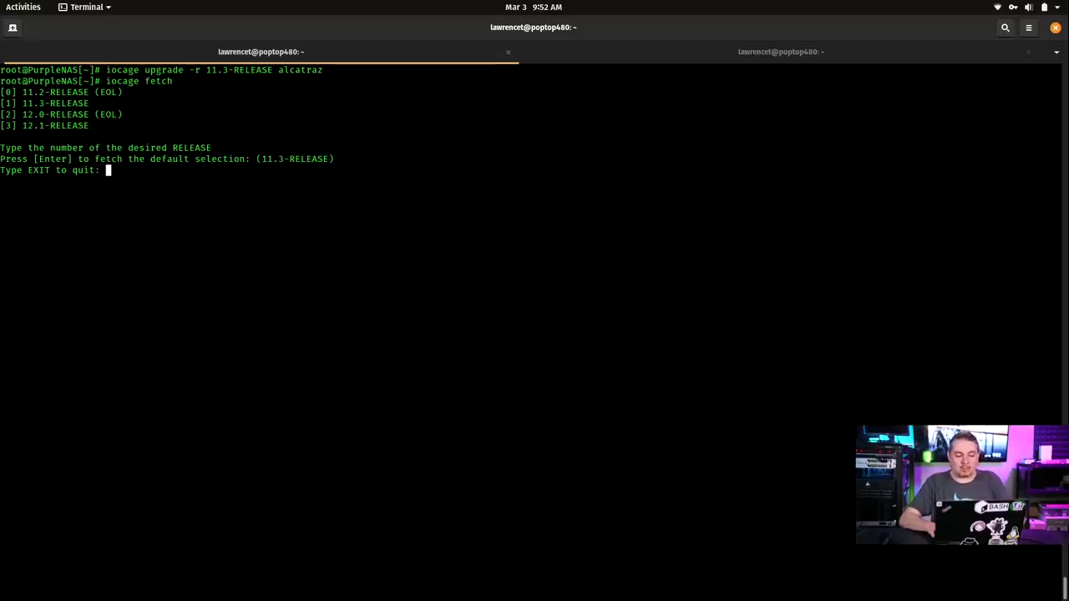
{"action": "key", "text": "ctrl+c"}
Step: Back in the browser, view the FreeNAS dashboard, then the Samba CVE-2019-14907 announcement
{"action": "key", "text": "alt+Tab"}
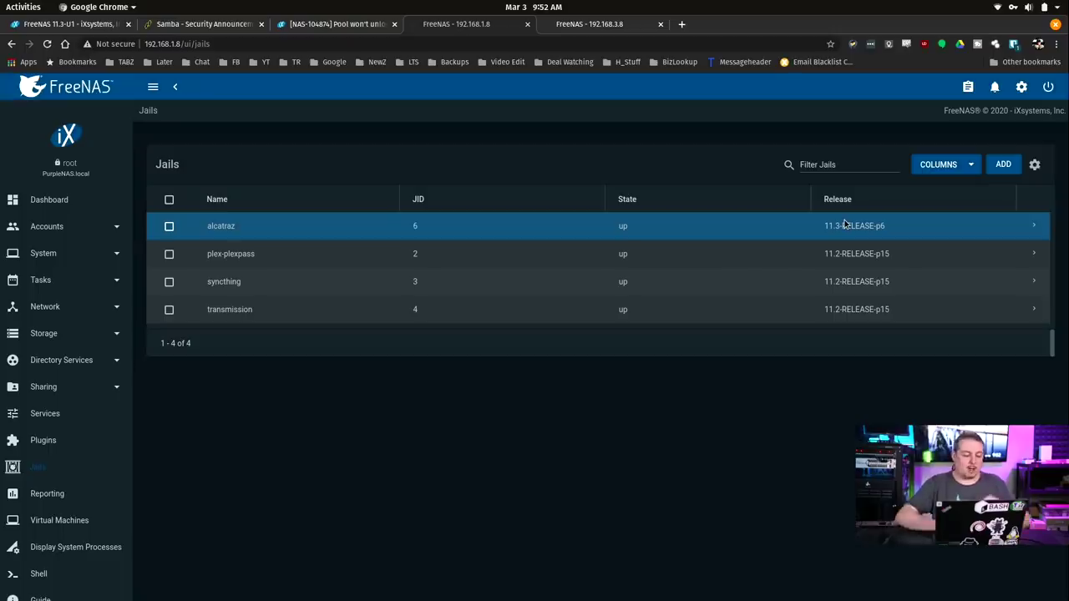
{"action": "left_click", "coordinate": [59, 207]}
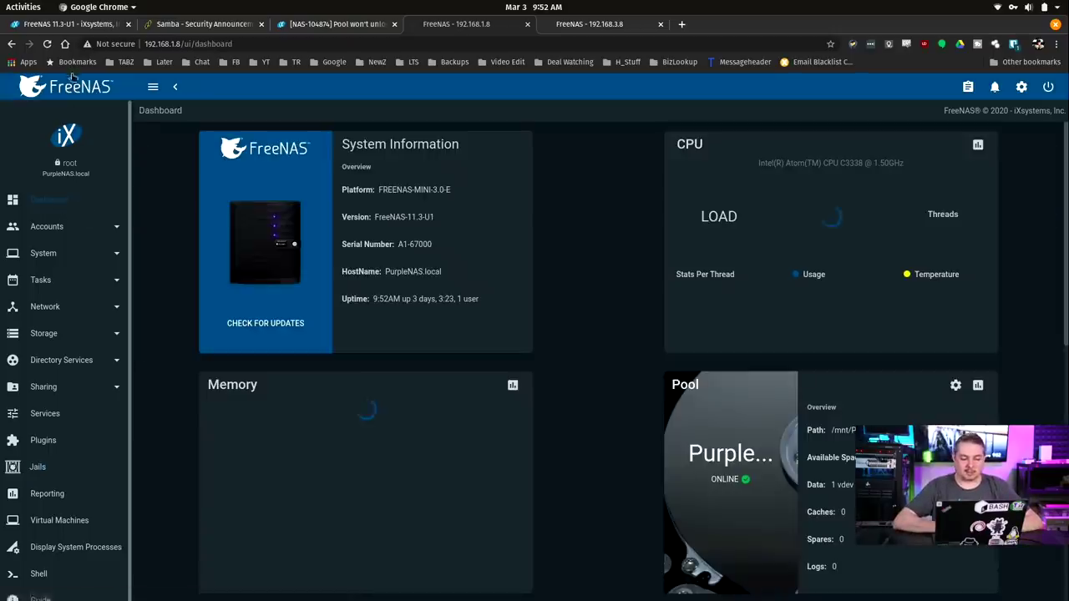
{"action": "left_click", "coordinate": [203, 24]}
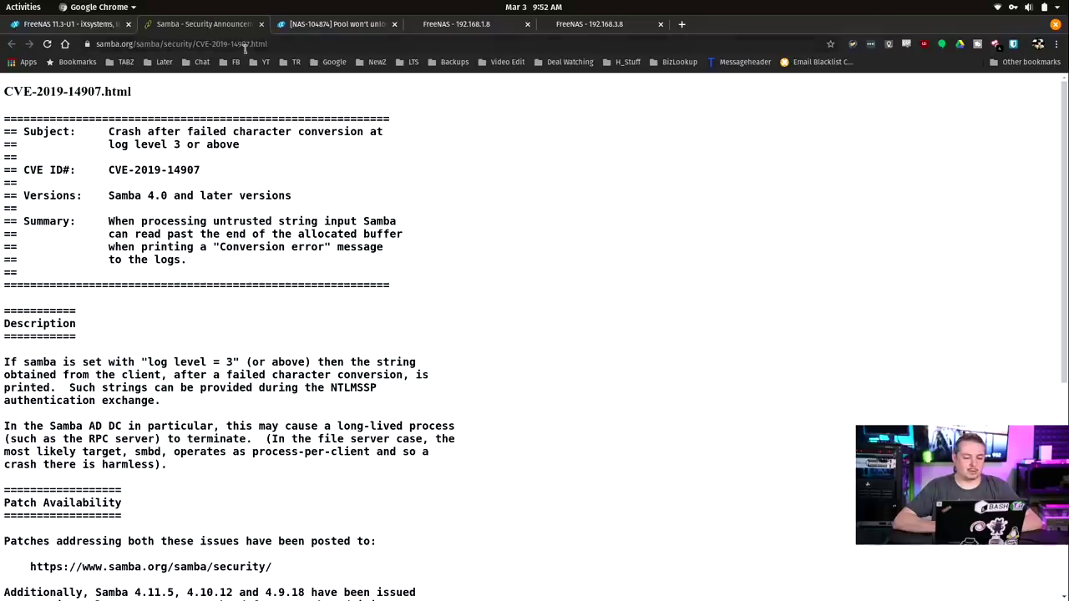
Step: Open Jira issues NAS-104796, then NAS-104795, 'Fix typo that keeps dialog from opening'
{"action": "left_click", "coordinate": [332, 23]}
{"action": "scroll", "coordinate": [174, 365], "scroll_direction": "down", "scroll_amount": 5}
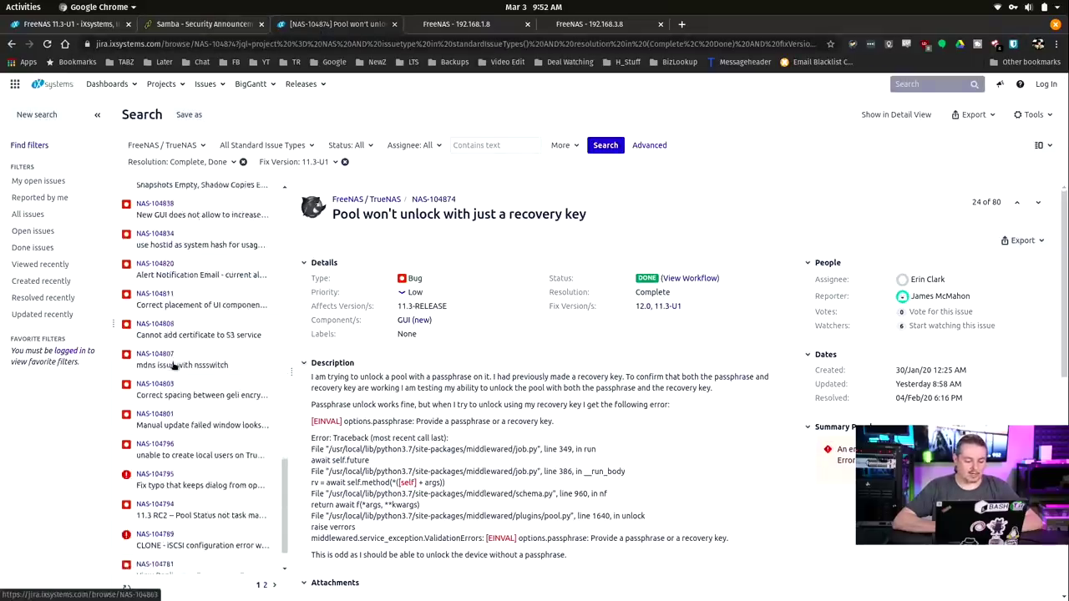
{"action": "scroll", "coordinate": [174, 365], "scroll_direction": "down", "scroll_amount": 1}
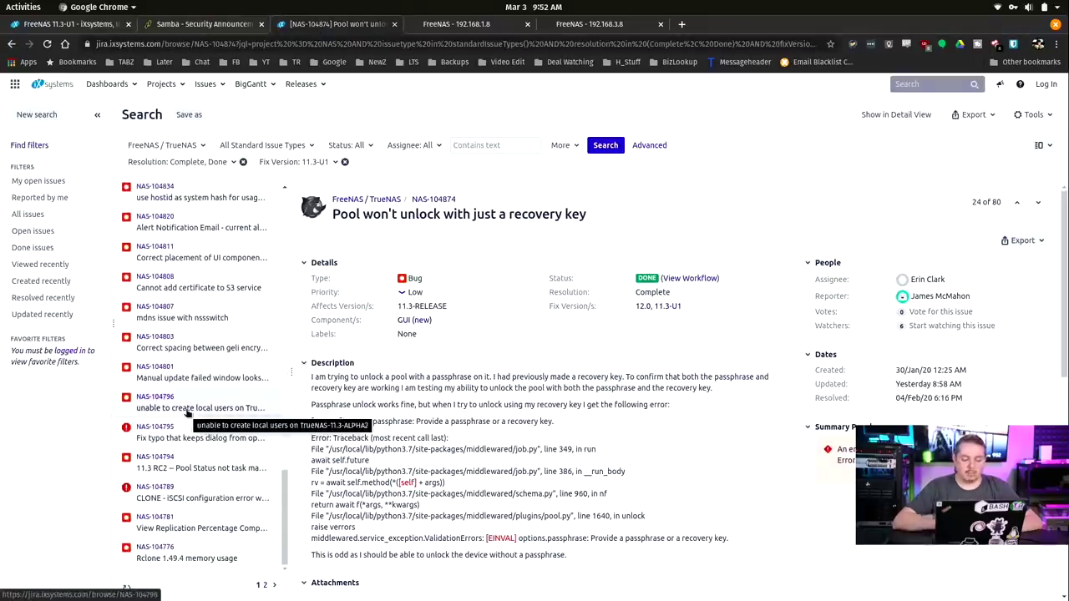
{"action": "left_click", "coordinate": [187, 409]}
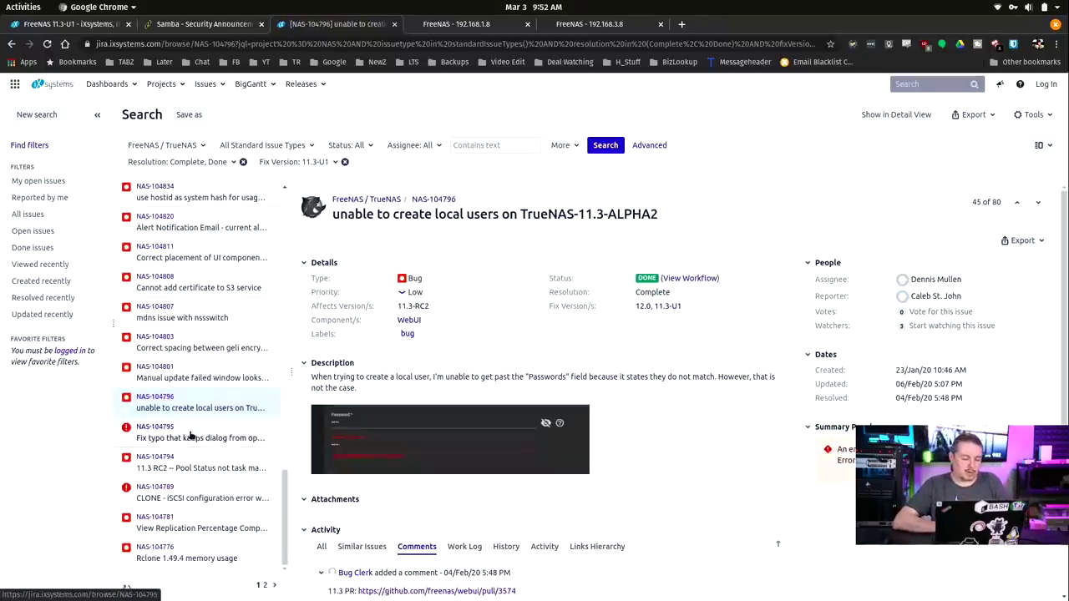
{"action": "left_click", "coordinate": [191, 437]}
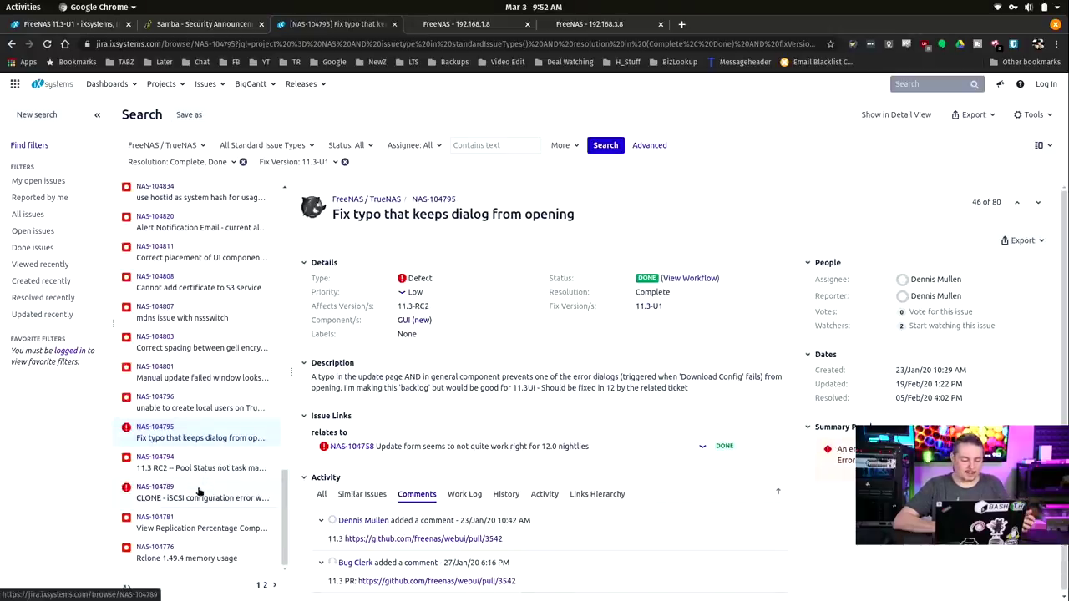
{"action": "scroll", "coordinate": [201, 493], "scroll_direction": "up", "scroll_amount": 6}
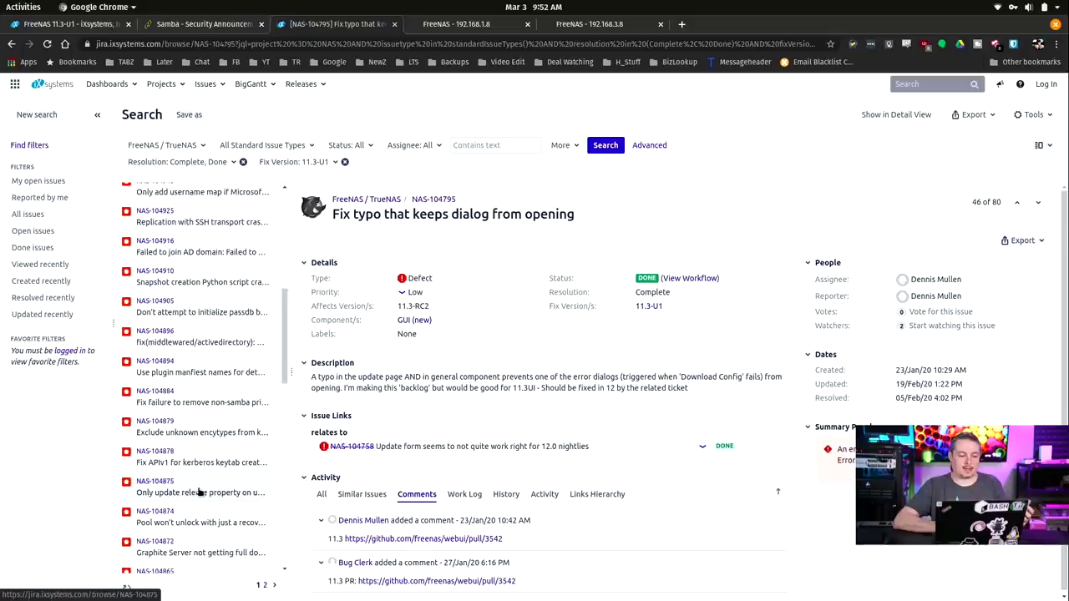
{"action": "scroll", "coordinate": [199, 493], "scroll_direction": "up", "scroll_amount": 5}
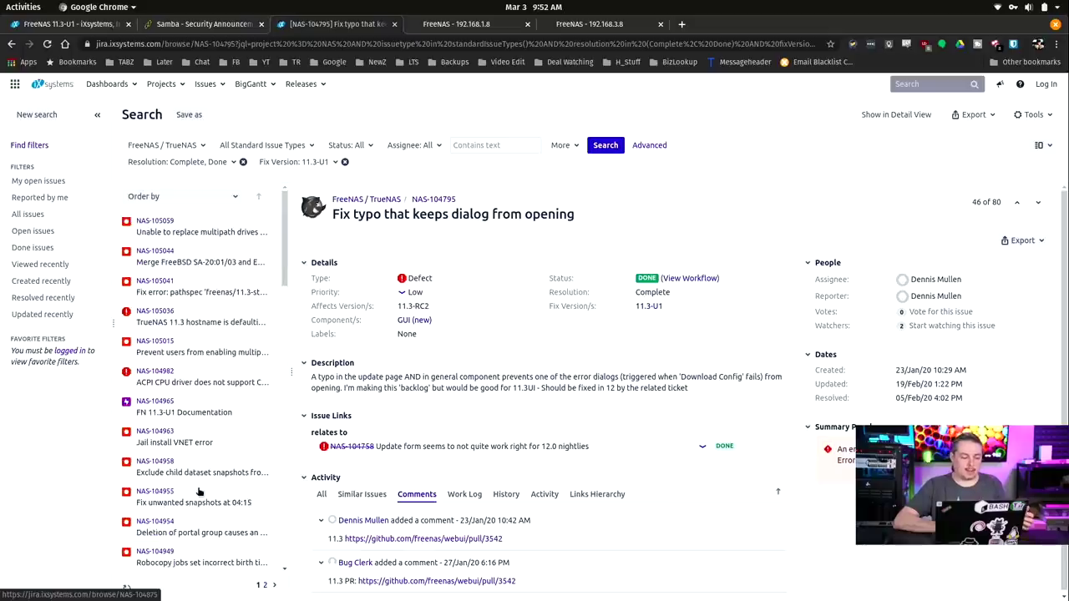
Step: Open and review the Jira epic NAS-104965, 'FN 11.3-U1 Documentation'
{"action": "left_click", "coordinate": [186, 416]}
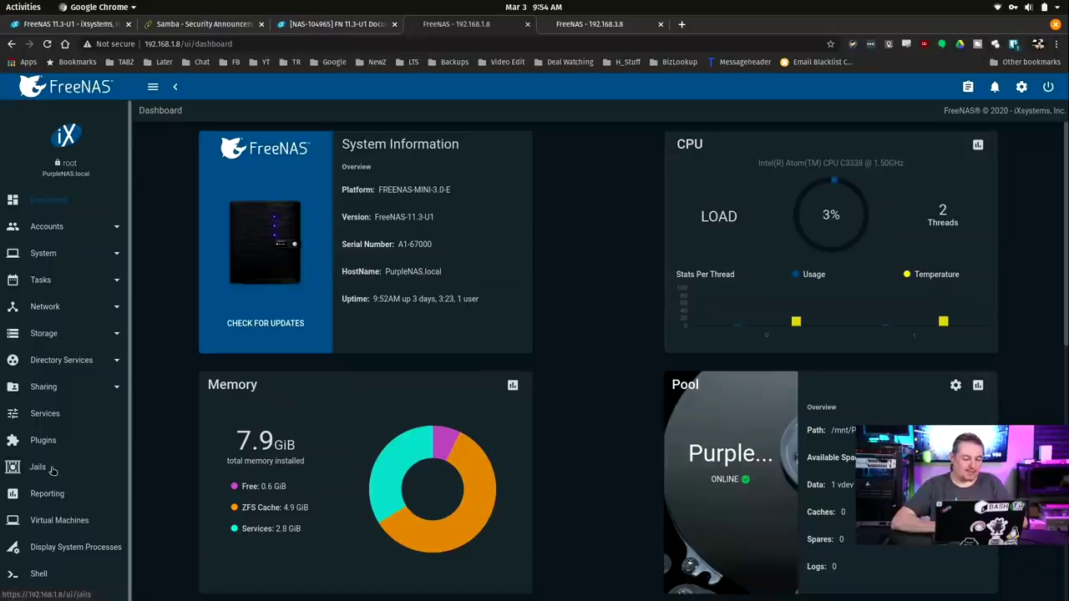
Step: Show the 192.168.1.8 jails list, with syncthing still on 11.2-RELEASE-p15
{"action": "left_click", "coordinate": [37, 467]}
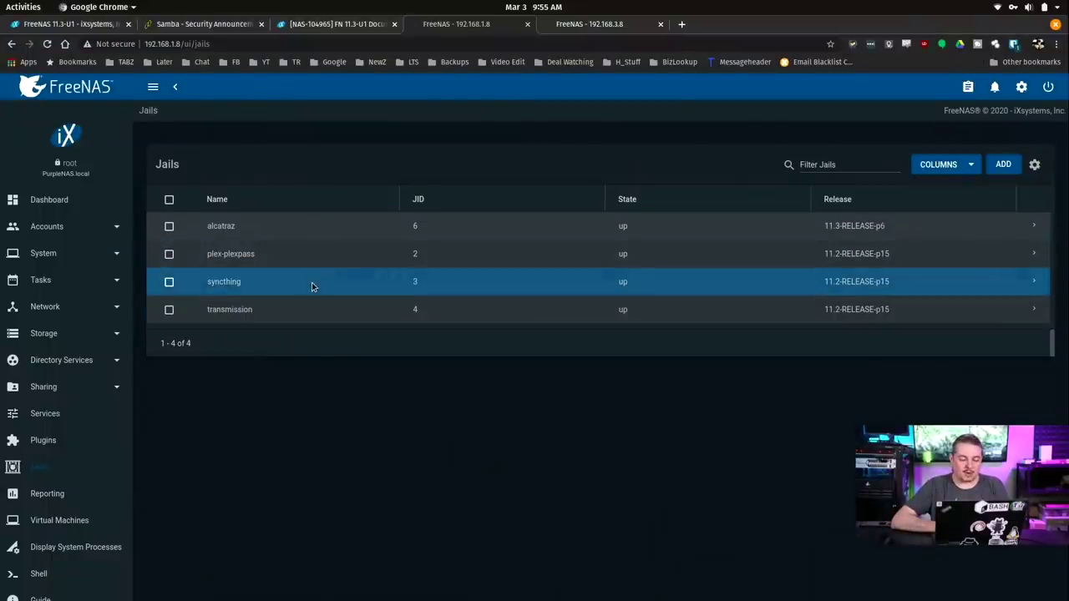
Step: Run Update on the syncthing jail and close the 'Jail syncthing updated' message
{"action": "left_click", "coordinate": [1035, 283]}
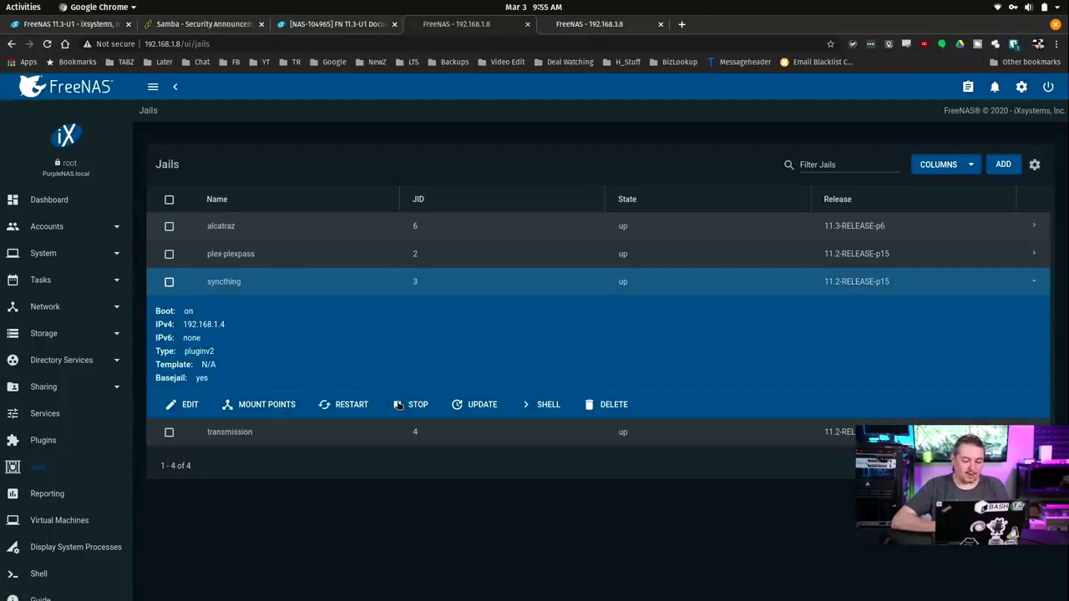
{"action": "left_click", "coordinate": [468, 406]}
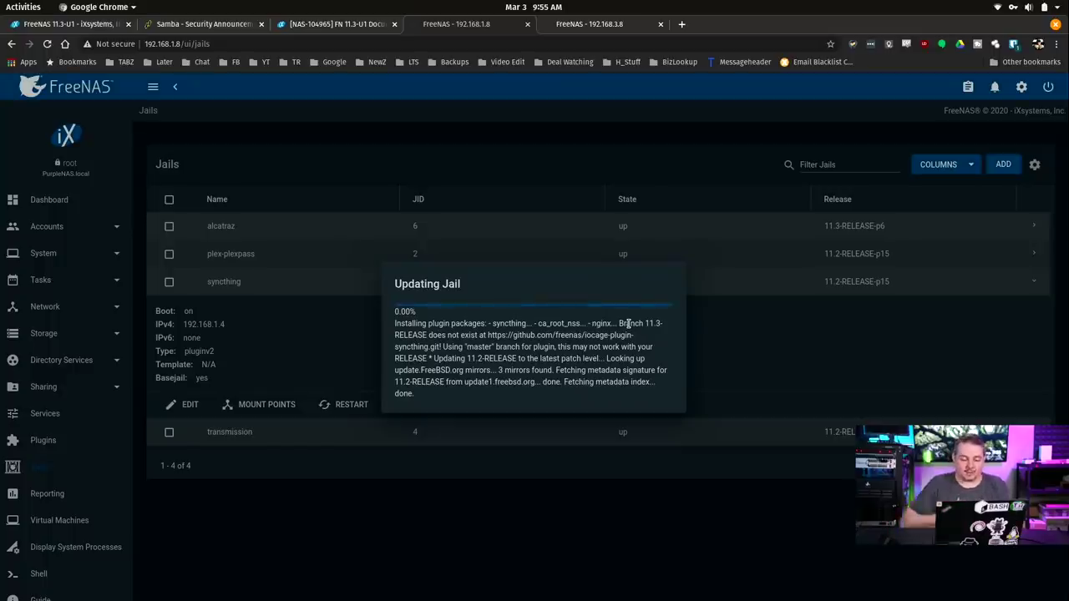
{"action": "left_click_drag", "start_coordinate": [616, 320], "coordinate": [628, 346]}
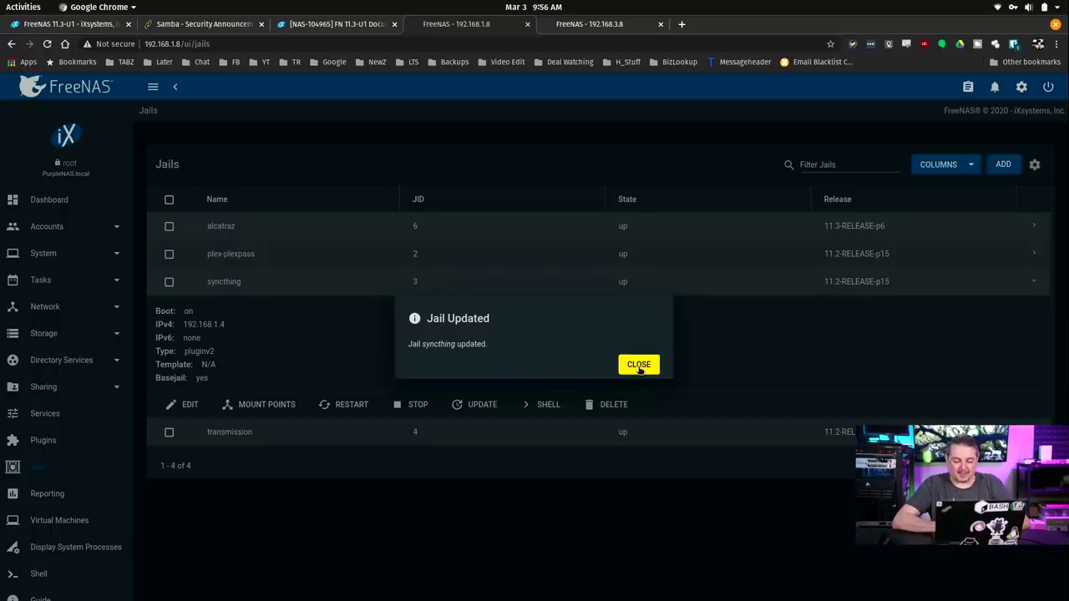
{"action": "left_click", "coordinate": [638, 365]}
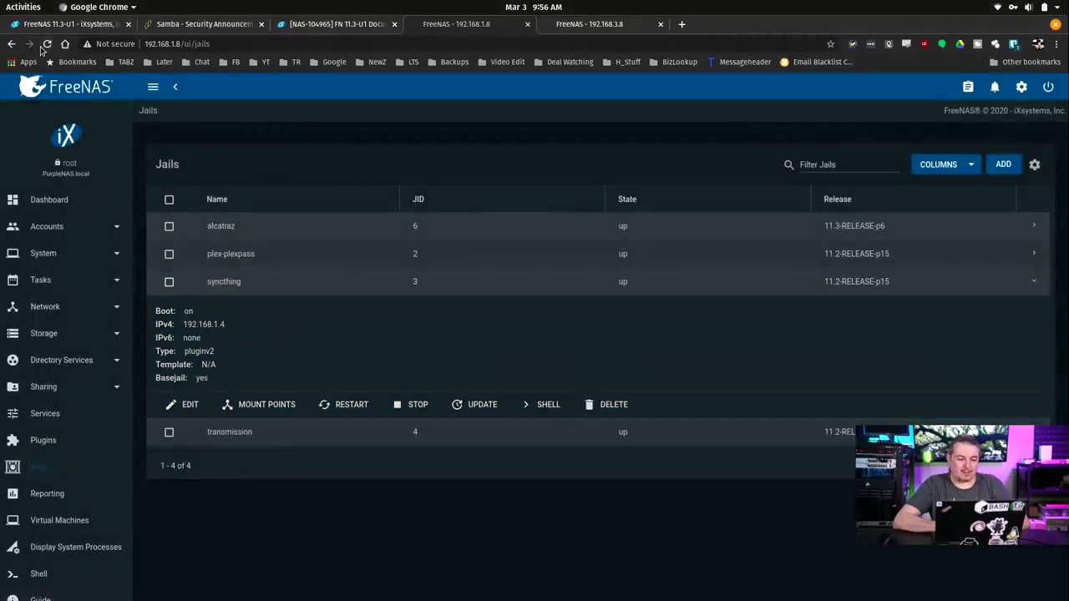
Step: Reload the Jails page, re-expand the syncthing jail's details, then go to the Plugins page
{"action": "left_click", "coordinate": [47, 44]}
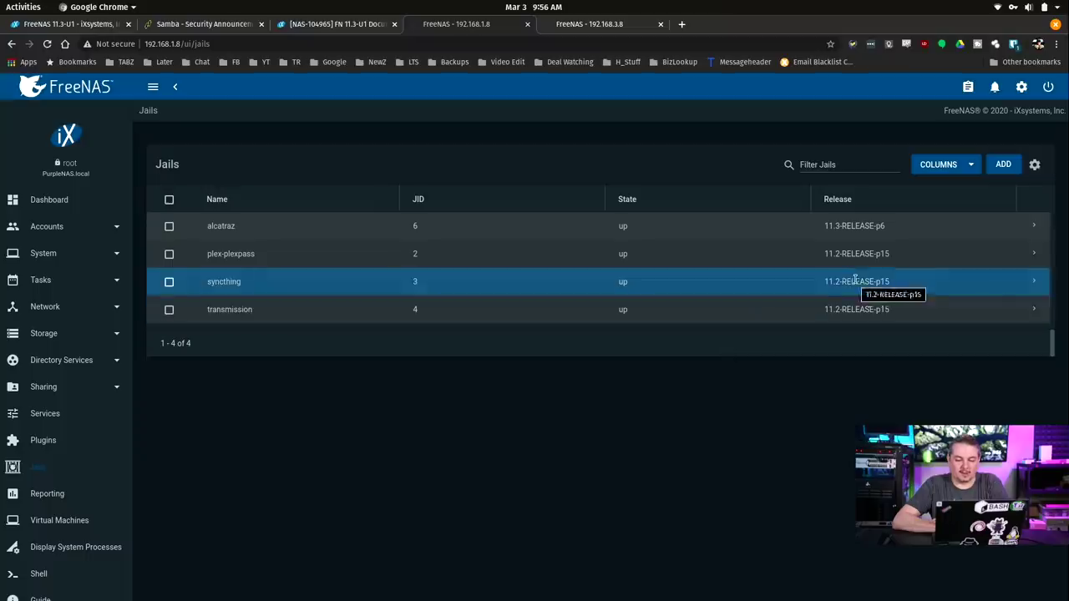
{"action": "left_click", "coordinate": [1036, 285]}
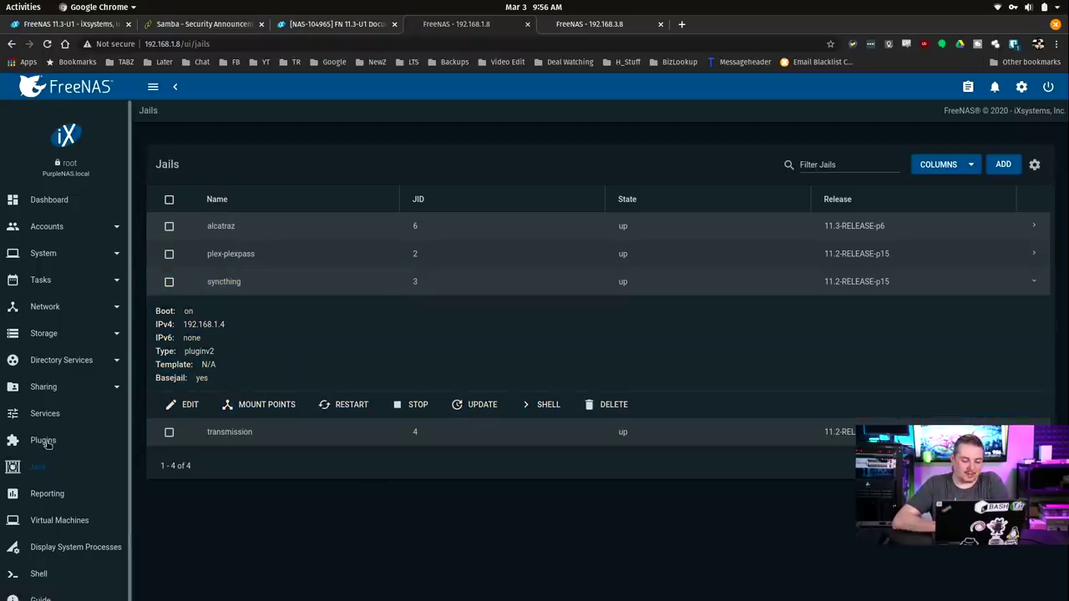
{"action": "left_click", "coordinate": [43, 441]}
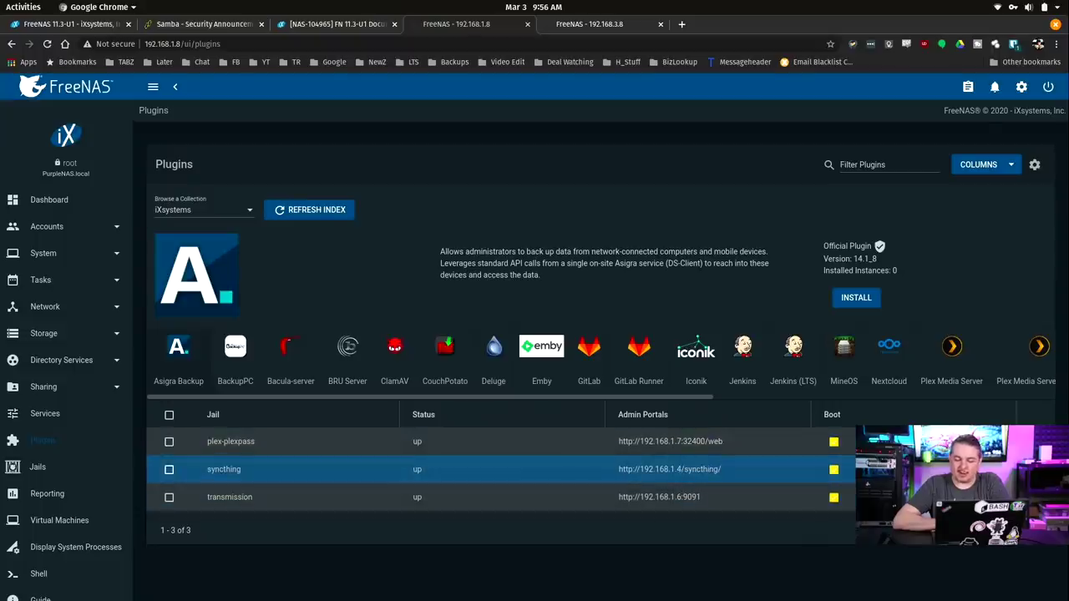
Step: Expand the syncthing plugin details (1.3.0, 11.2-RELEASE-p15), then scroll the Lawrence Systems affiliates page
{"action": "left_click", "coordinate": [994, 472]}
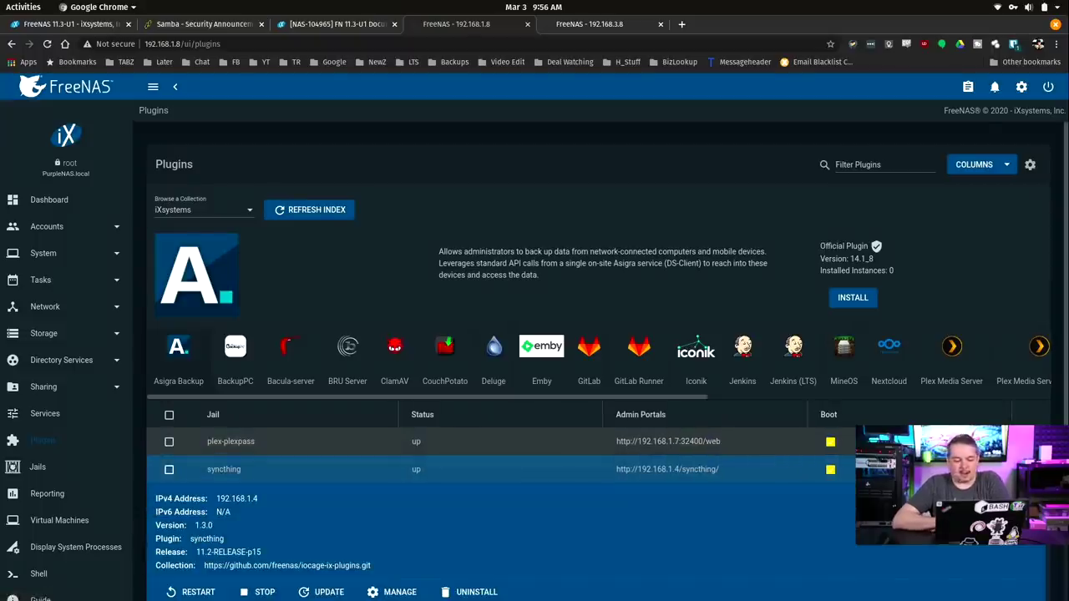
{"action": "scroll", "coordinate": [847, 554], "scroll_direction": "down", "scroll_amount": 1}
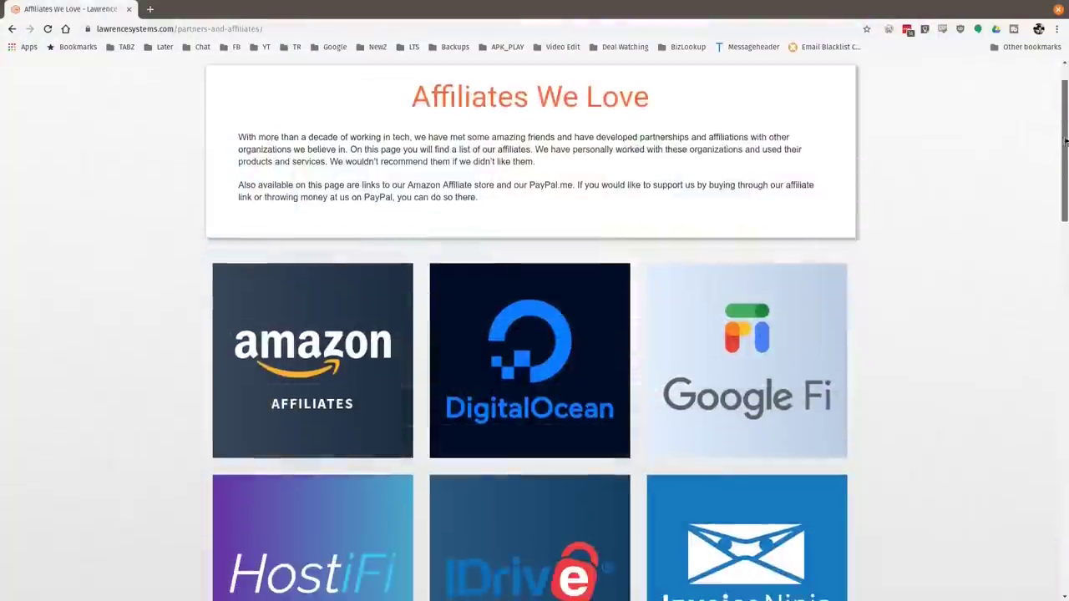
{"action": "scroll", "coordinate": [1055, 217], "scroll_direction": "down", "scroll_amount": 5}
{"action": "left_click_drag", "start_coordinate": [1055, 230], "coordinate": [1050, 310]}
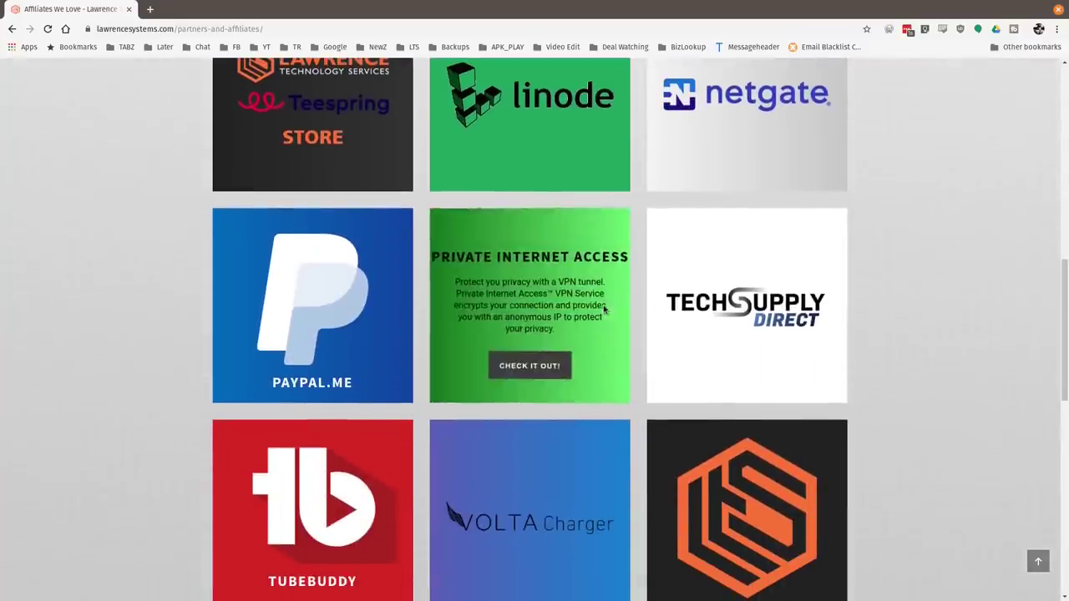